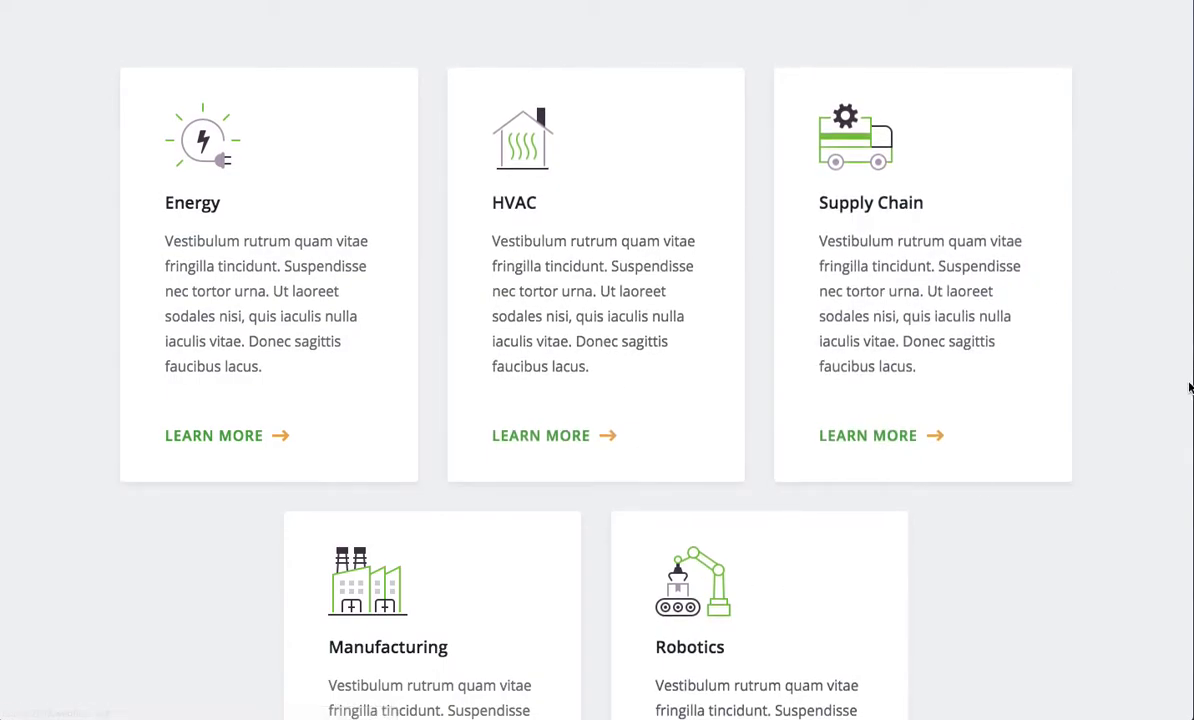
Check the published page's card slider at mobile width through the HVAC and Supply Chain slides, and restore the wide layout
{"action": "left_click_drag", "start_coordinate": [1190, 382], "coordinate": [813, 349]}
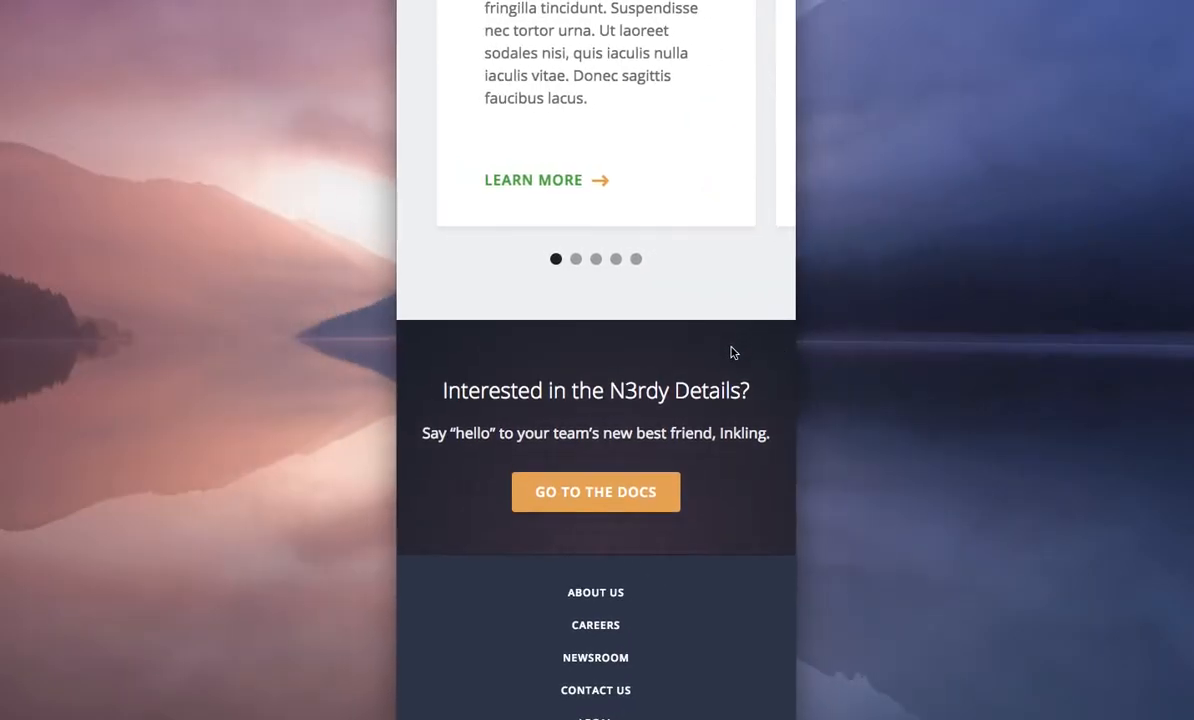
{"action": "scroll", "coordinate": [731, 358], "scroll_direction": "up", "scroll_amount": 3}
{"action": "scroll", "coordinate": [731, 358], "scroll_direction": "down", "scroll_amount": 2}
{"action": "left_click", "coordinate": [577, 491]}
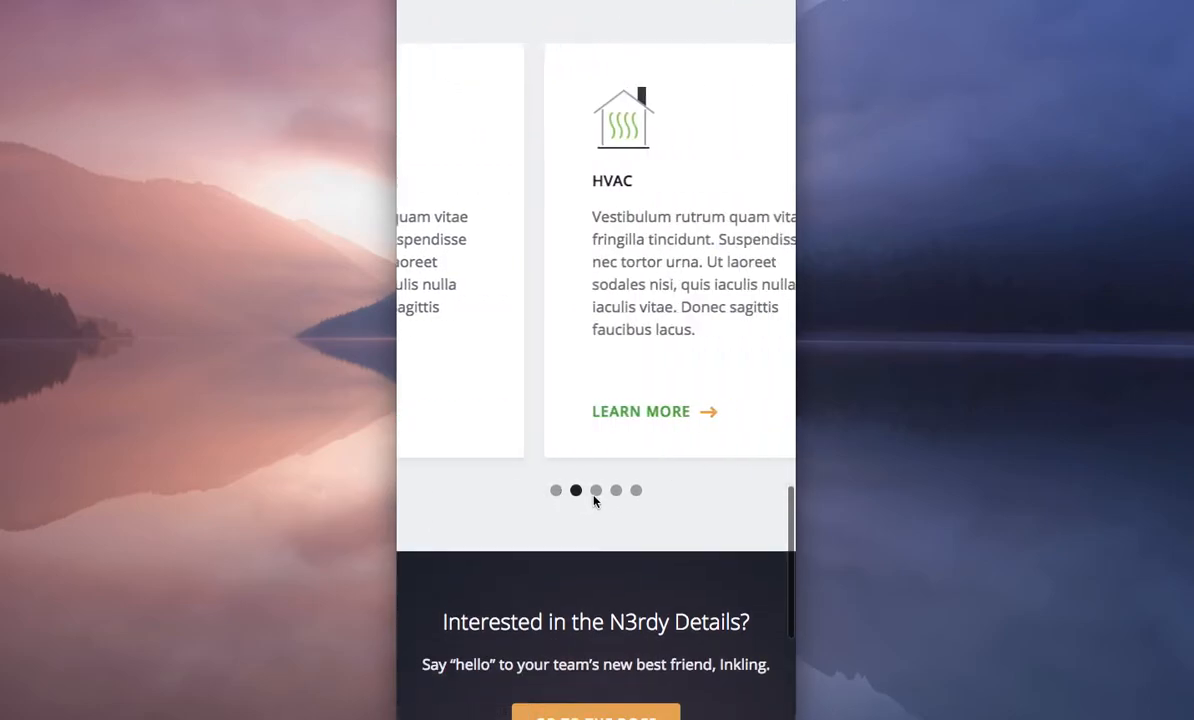
{"action": "left_click", "coordinate": [596, 491]}
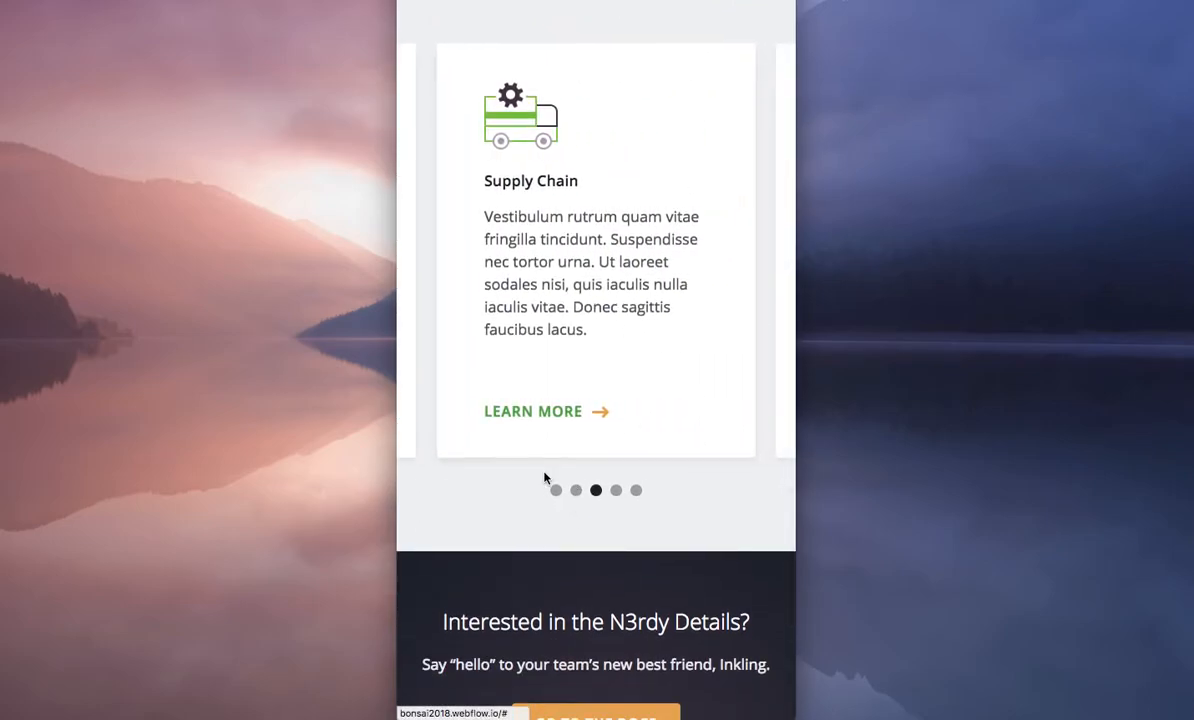
{"action": "left_click_drag", "start_coordinate": [546, 480], "coordinate": [696, 482]}
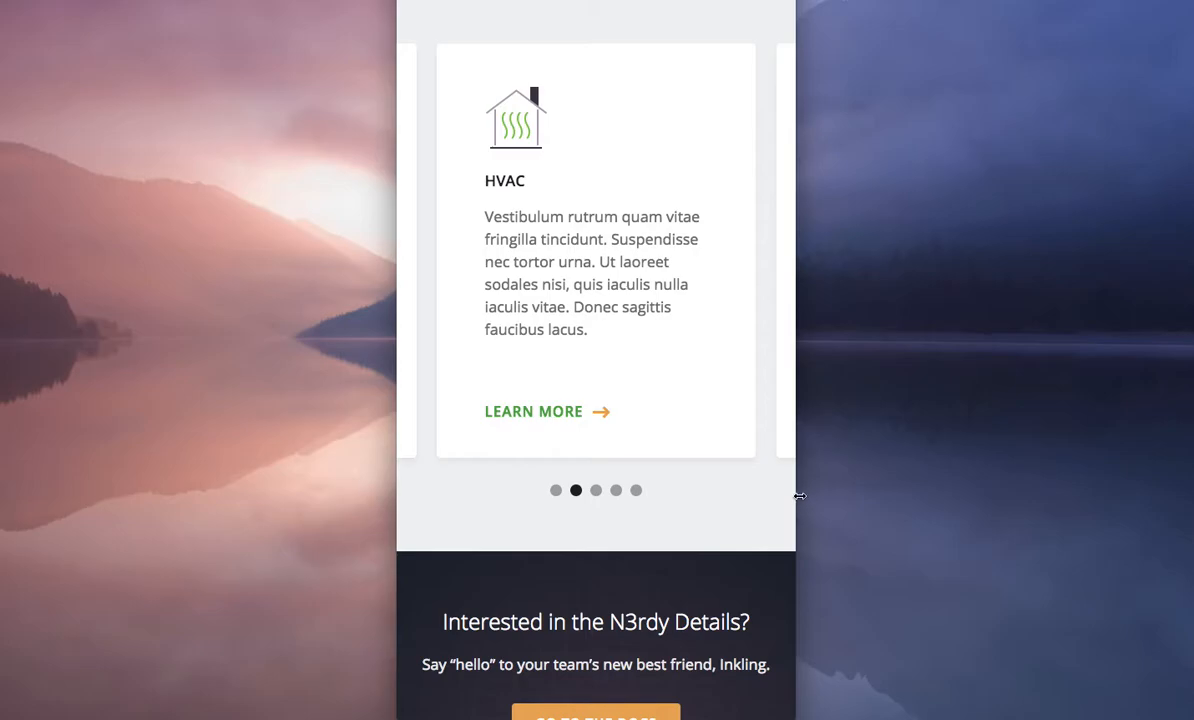
{"action": "left_click_drag", "start_coordinate": [800, 496], "coordinate": [1183, 484]}
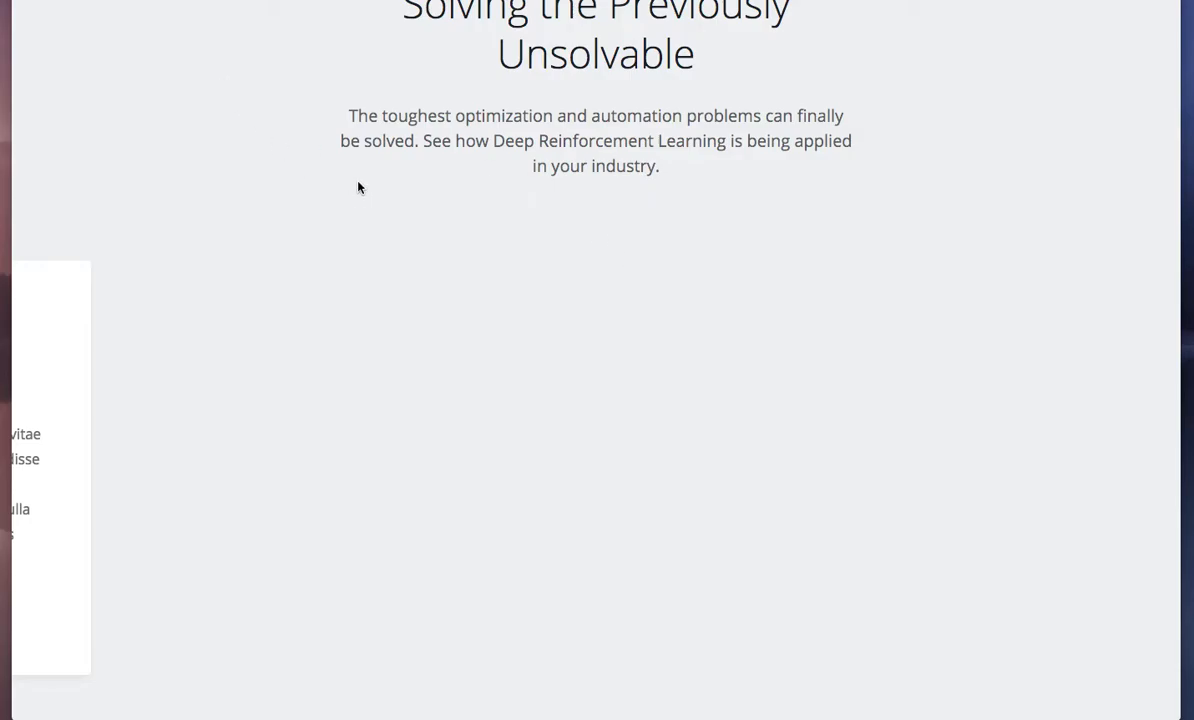
{"action": "scroll", "coordinate": [352, 160], "scroll_direction": "down", "scroll_amount": 3}
Switch to the Webflow Designer and select the card slider containing the five cards to view its desktop styles
{"action": "key", "text": "ctrl+Right"}
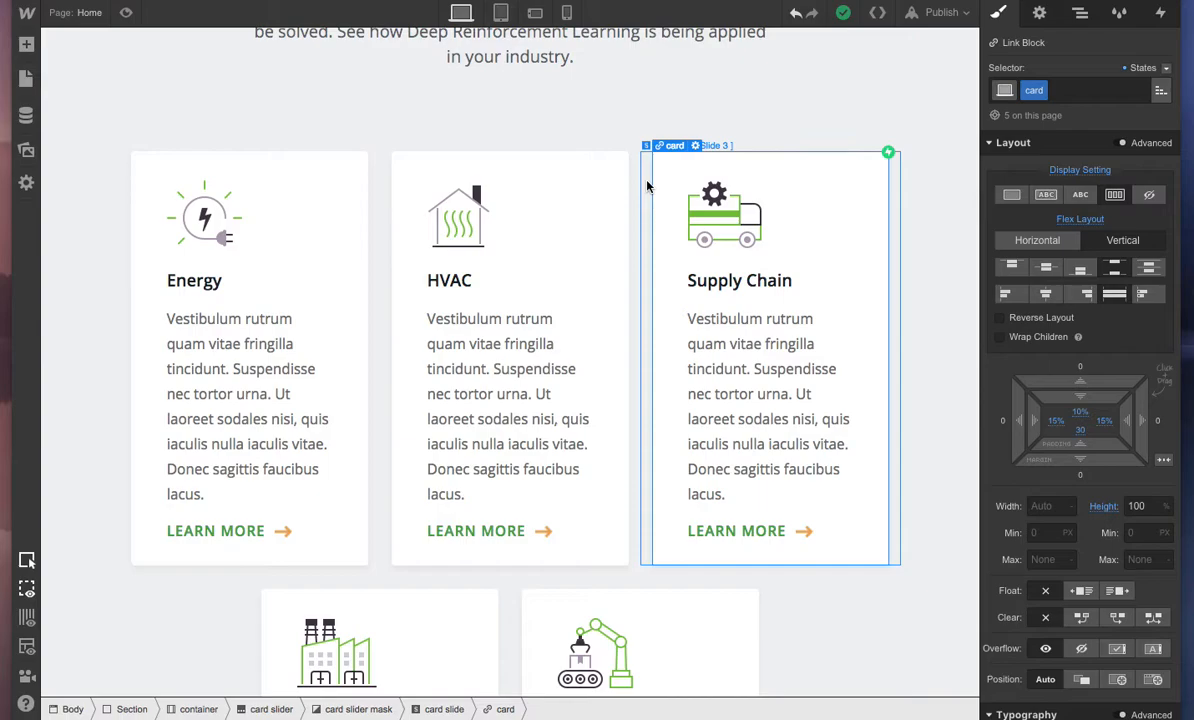
{"action": "key", "text": "ctrl+Up"}
{"action": "key", "text": "ctrl+Up"}
{"action": "key", "text": "ctrl+Up"}
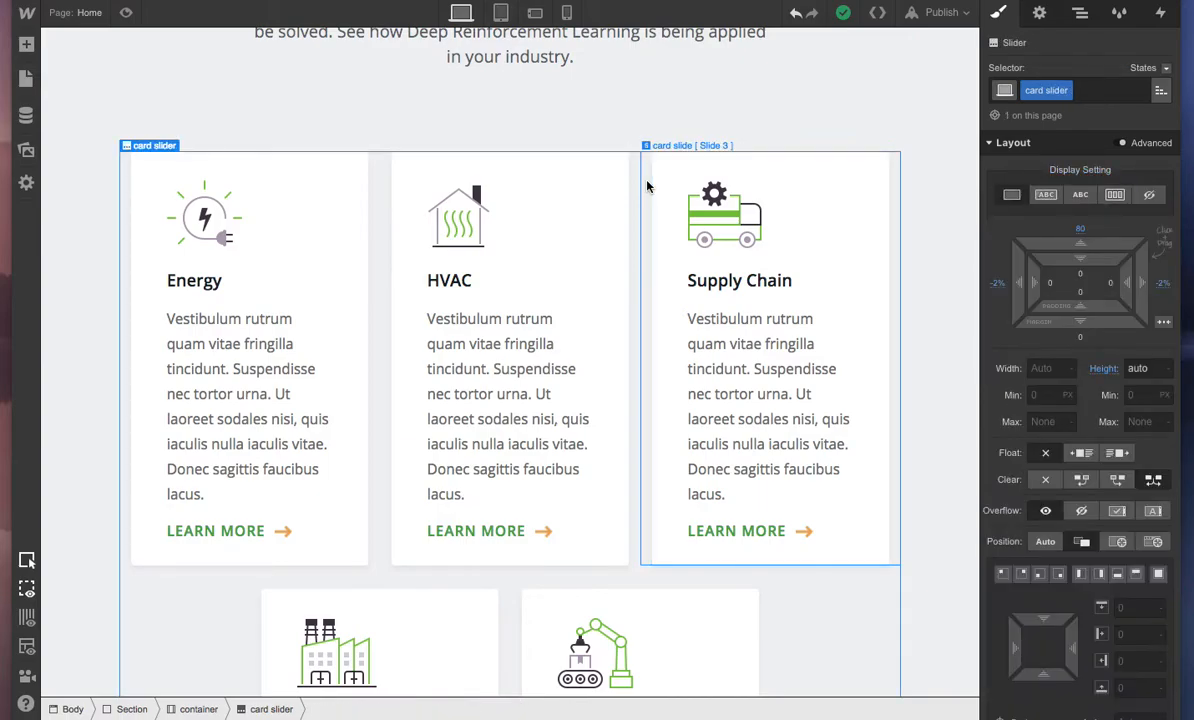
{"action": "scroll", "coordinate": [946, 315], "scroll_direction": "down", "scroll_amount": 2}
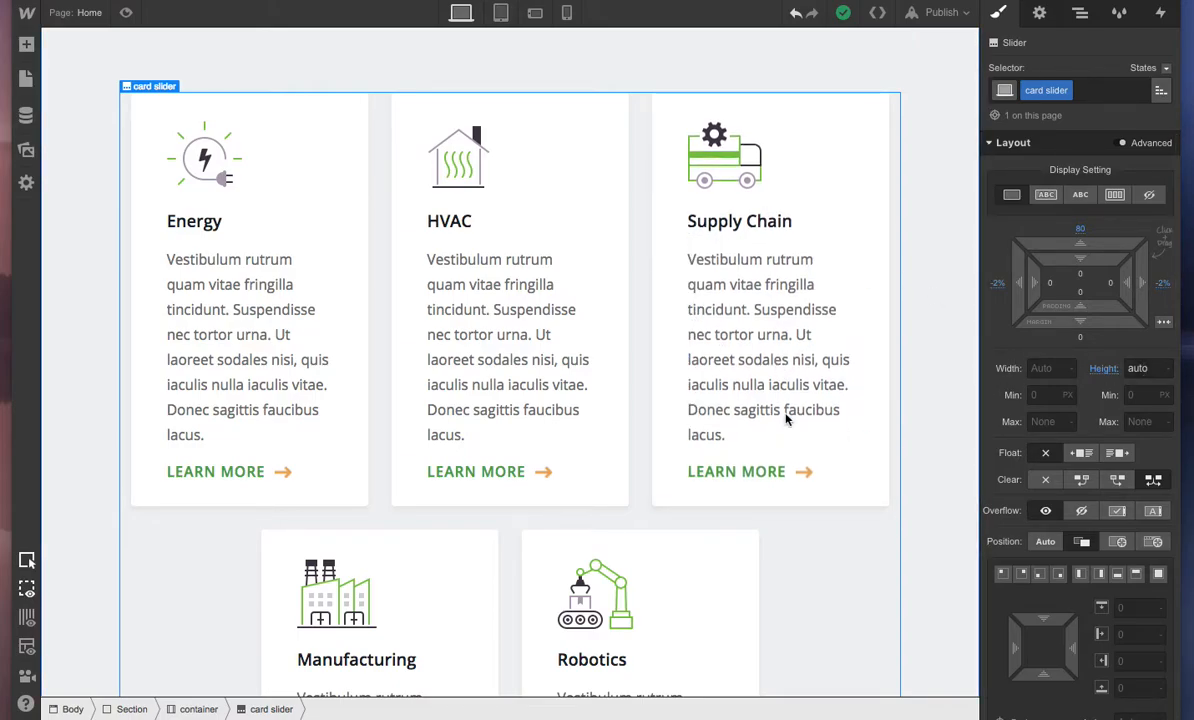
Examine the desktop layout styles of the Energy card's slide, its card link block and the card slider mask
{"action": "left_click", "coordinate": [373, 392]}
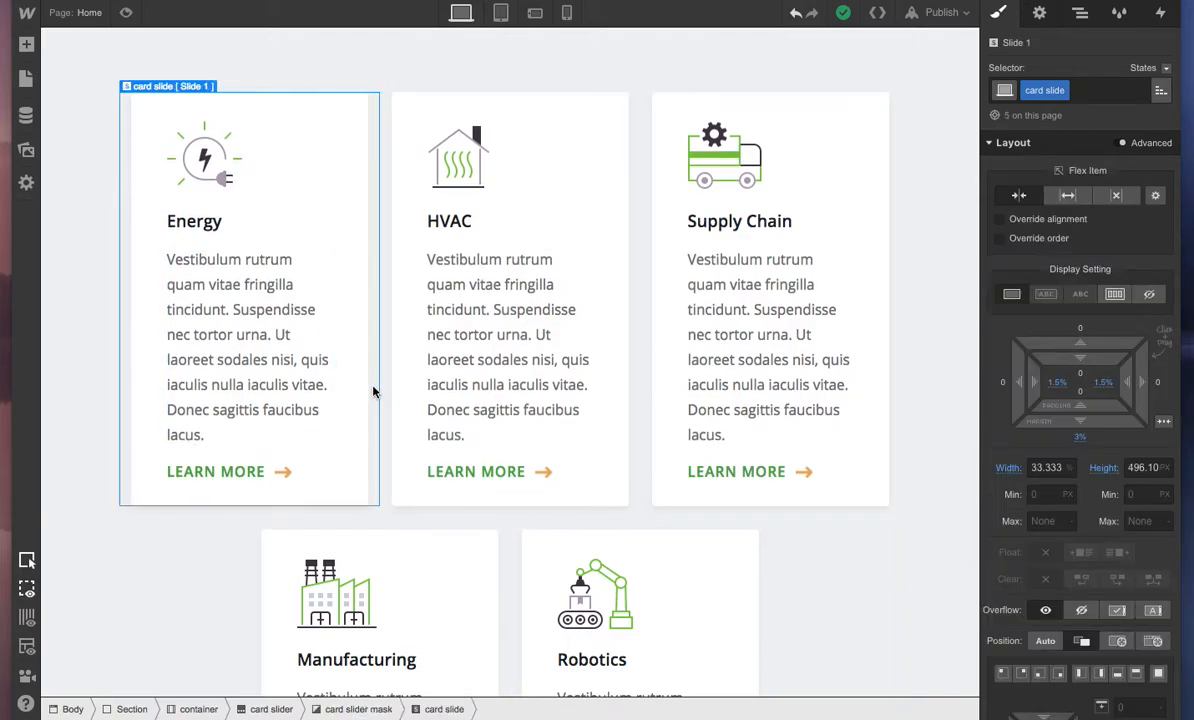
{"action": "left_click", "coordinate": [356, 179]}
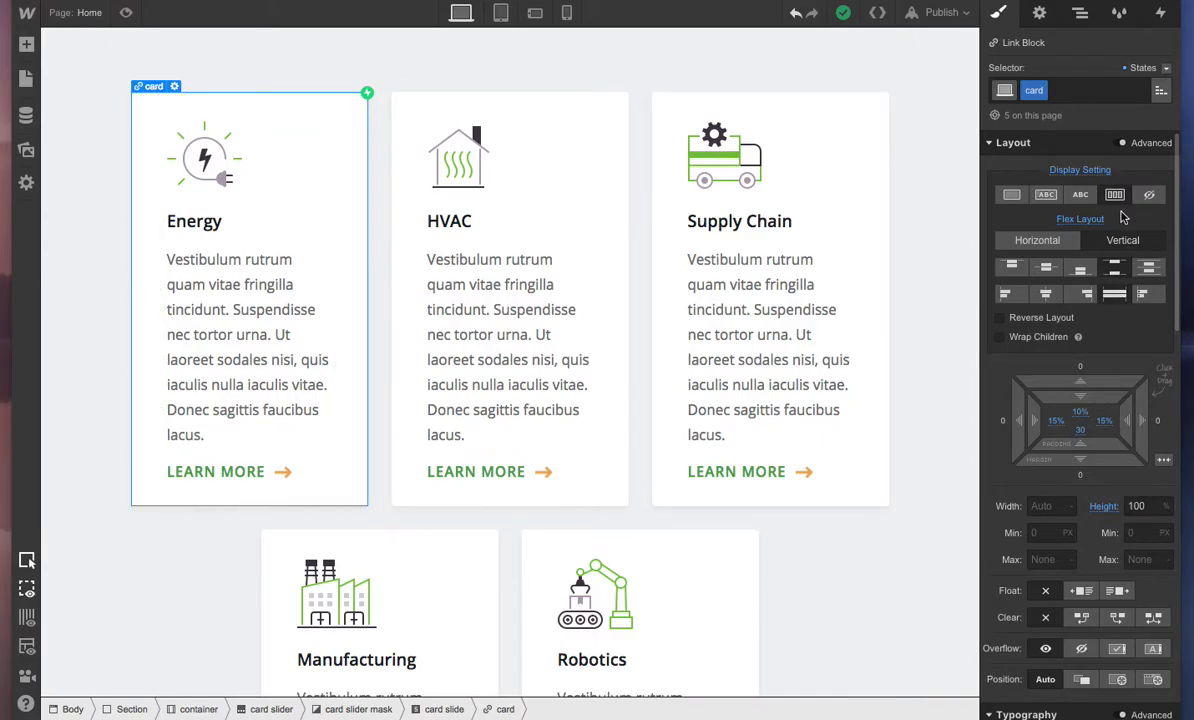
{"action": "left_click", "coordinate": [376, 220]}
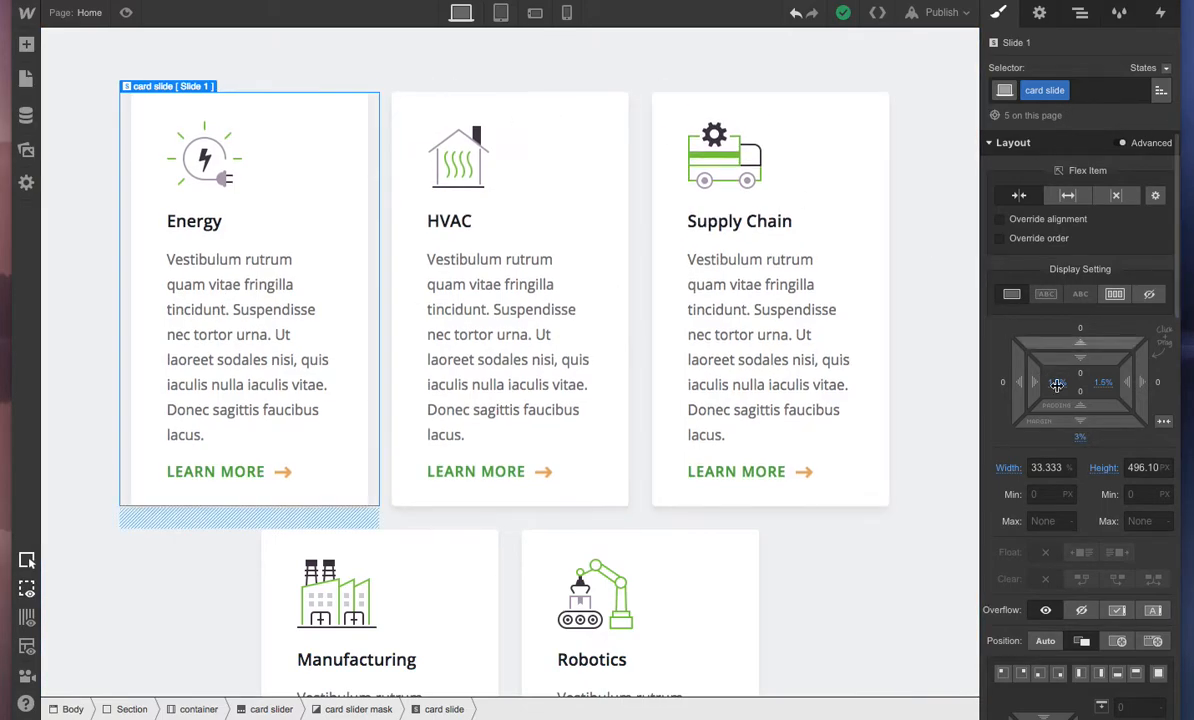
{"action": "left_click", "coordinate": [1080, 13]}
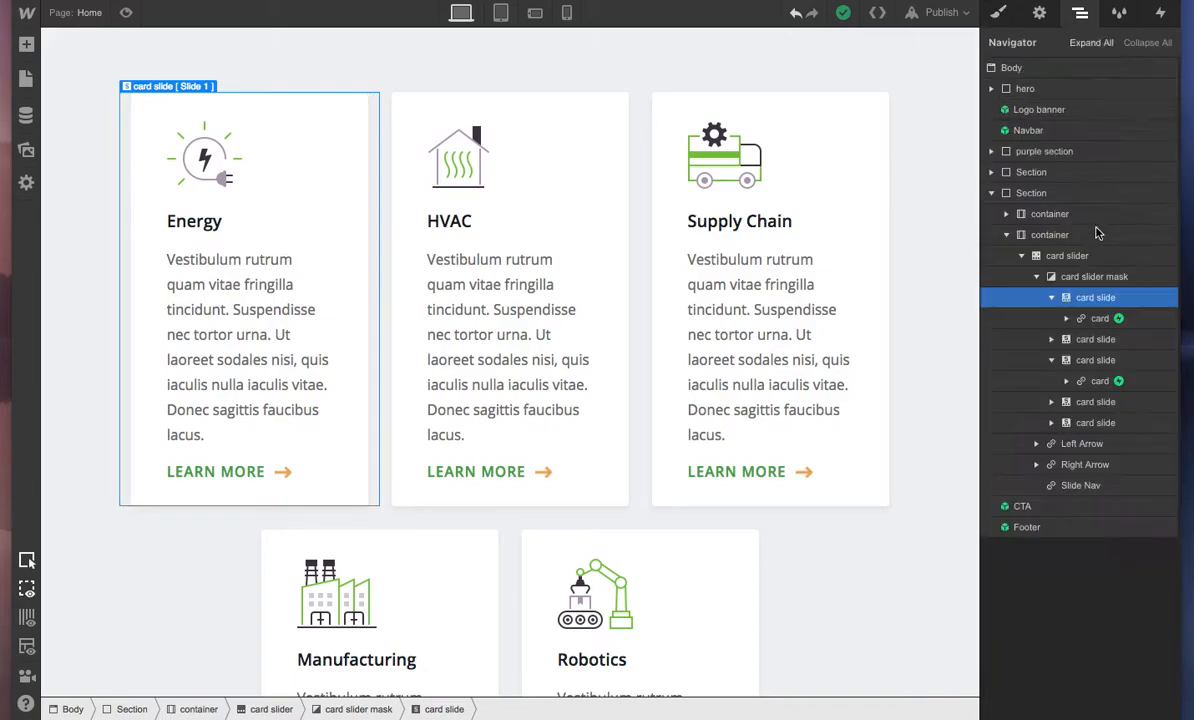
{"action": "left_click", "coordinate": [1093, 277]}
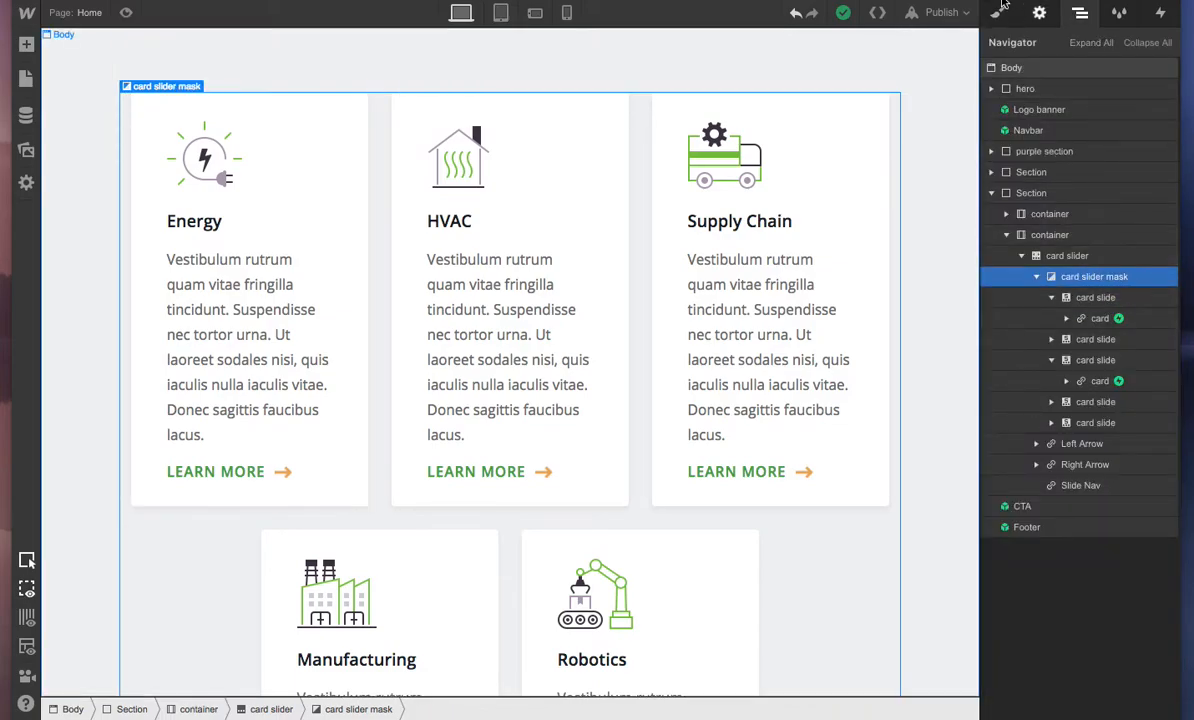
{"action": "key", "text": "s"}
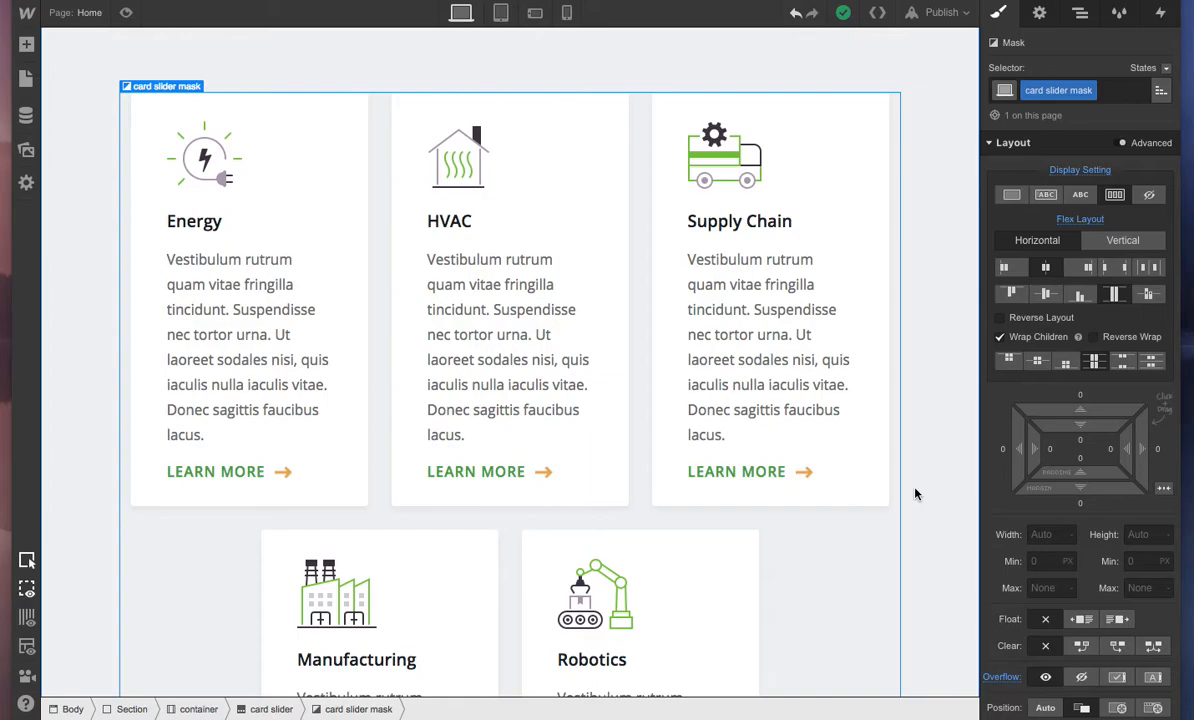
Compare the card slider mask's layout at the phone landscape and desktop breakpoints, ending on phone landscape
{"action": "left_click", "coordinate": [535, 14]}
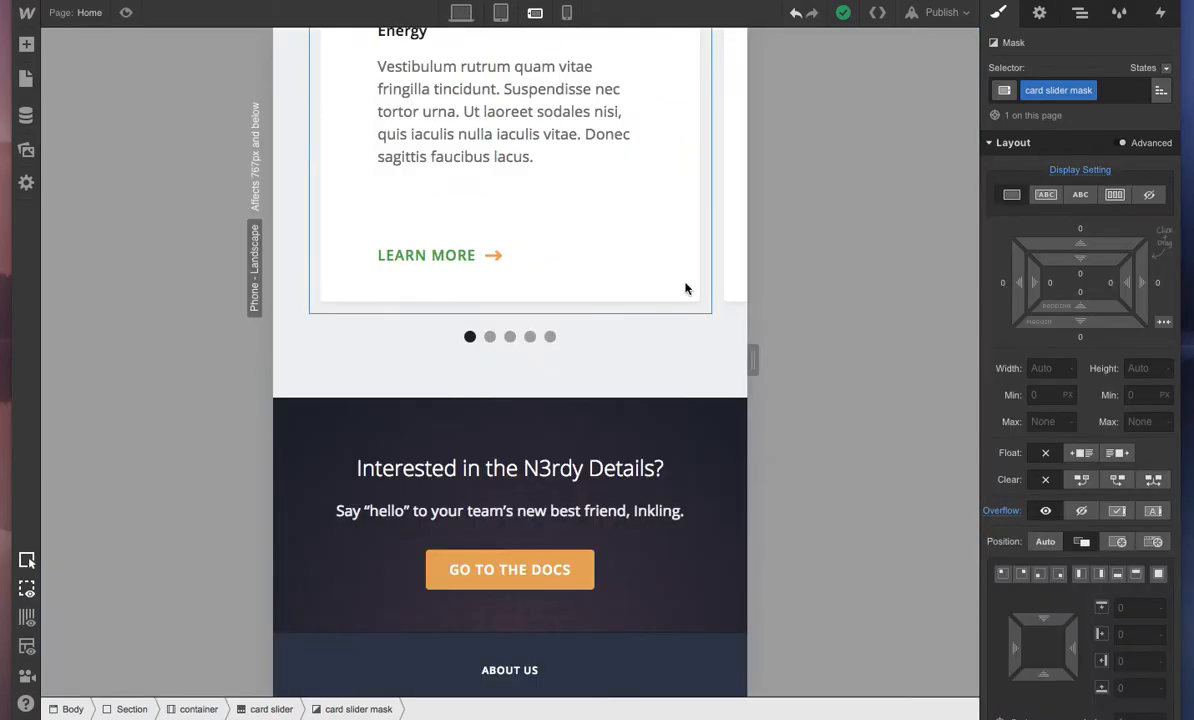
{"action": "scroll", "coordinate": [645, 219], "scroll_direction": "up", "scroll_amount": 5}
{"action": "scroll", "coordinate": [660, 310], "scroll_direction": "down", "scroll_amount": 1}
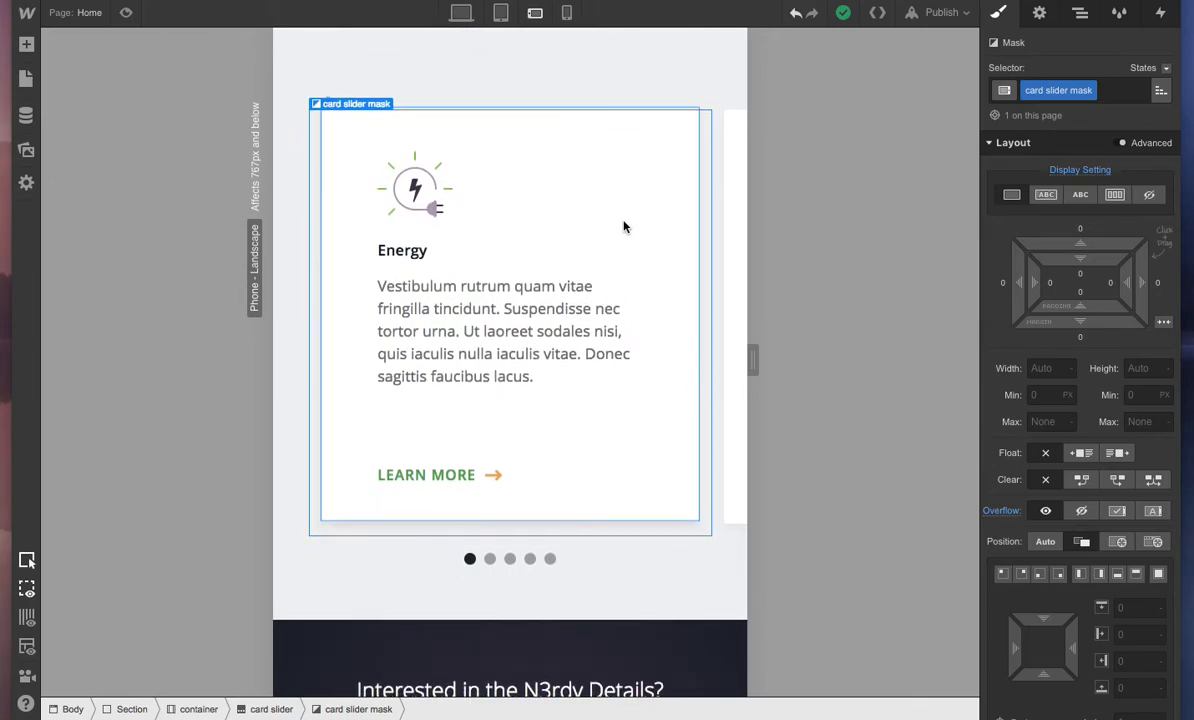
{"action": "left_click", "coordinate": [460, 12]}
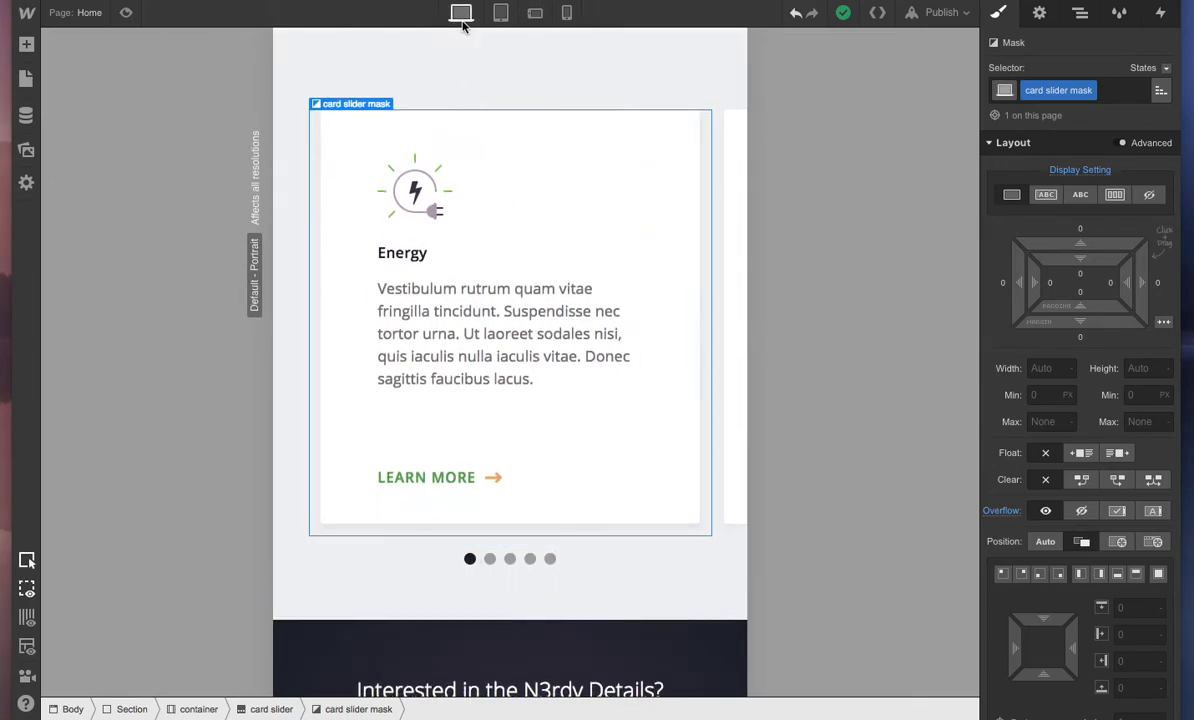
{"action": "scroll", "coordinate": [866, 555], "scroll_direction": "down", "scroll_amount": 5}
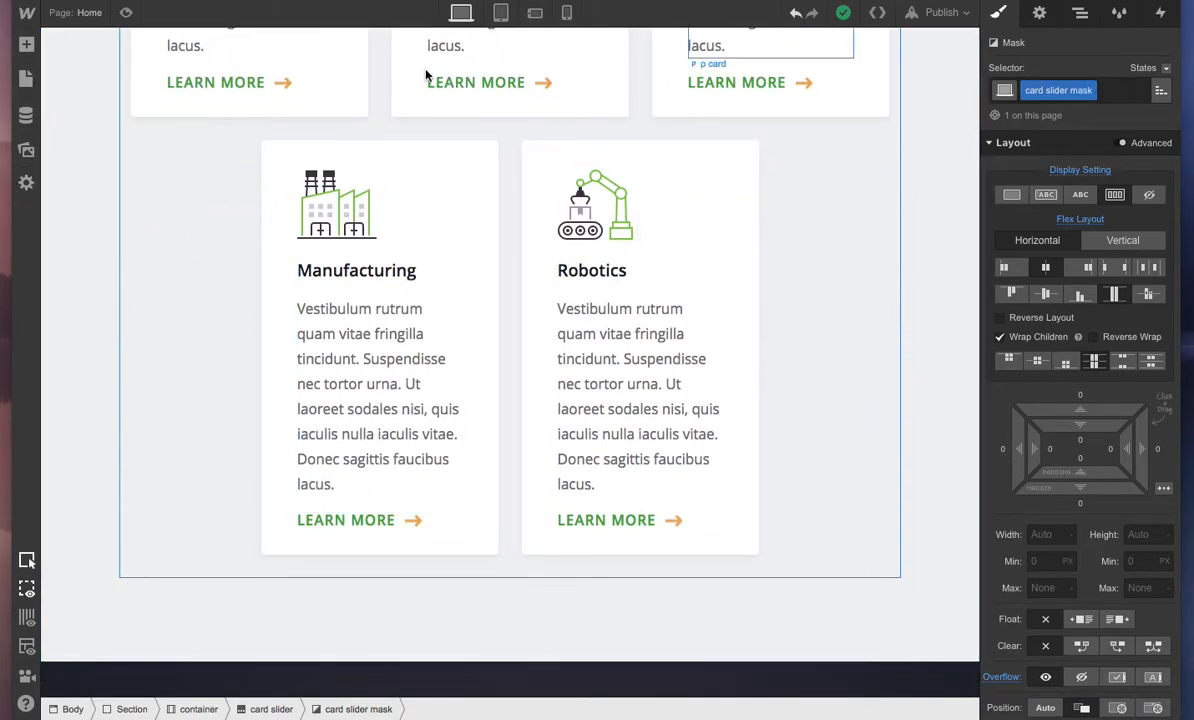
{"action": "left_click", "coordinate": [535, 14]}
{"action": "scroll", "coordinate": [613, 400], "scroll_direction": "up", "scroll_amount": 5}
{"action": "scroll", "coordinate": [615, 413], "scroll_direction": "down", "scroll_amount": 3}
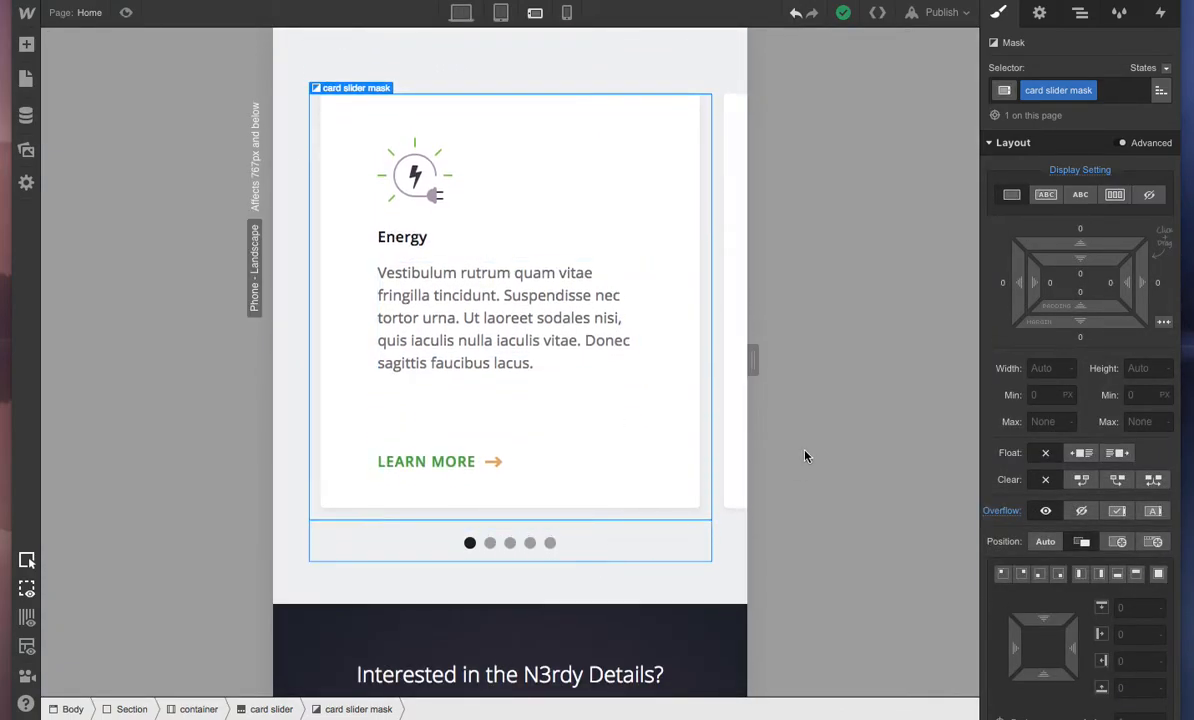
Review the card slider's phone landscape styles and test its slide navigation with the second and first slides
{"action": "left_click", "coordinate": [1080, 14]}
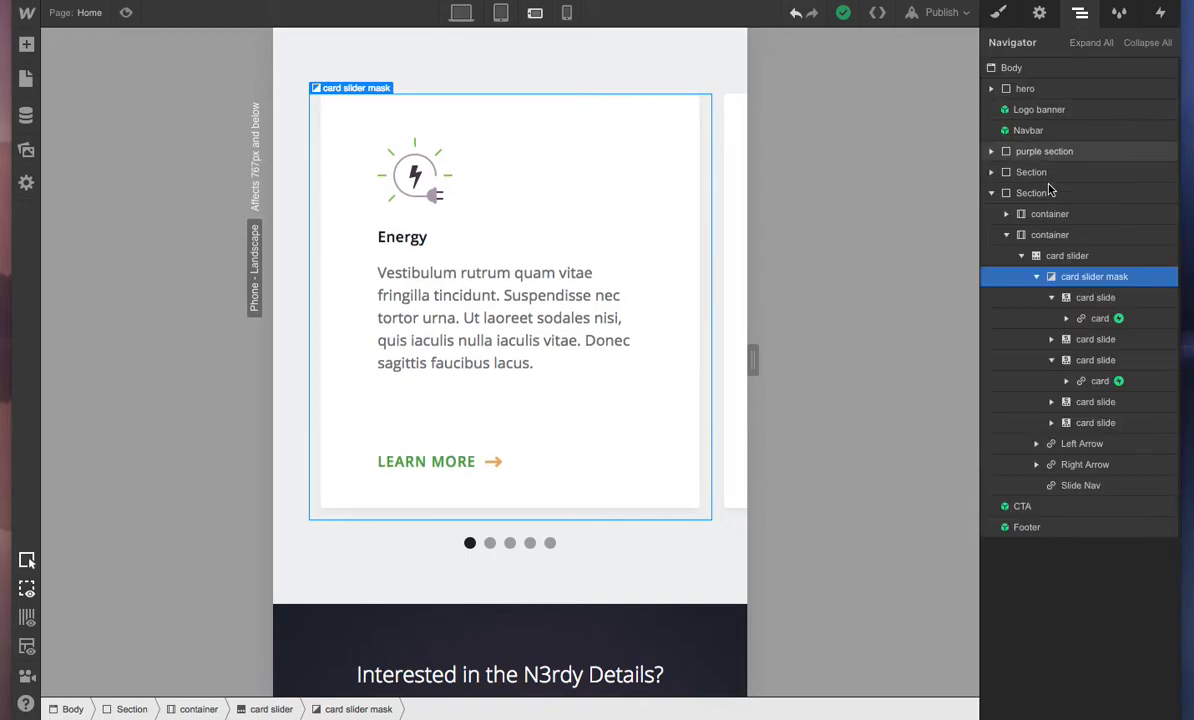
{"action": "left_click", "coordinate": [1056, 254]}
{"action": "left_click", "coordinate": [998, 12]}
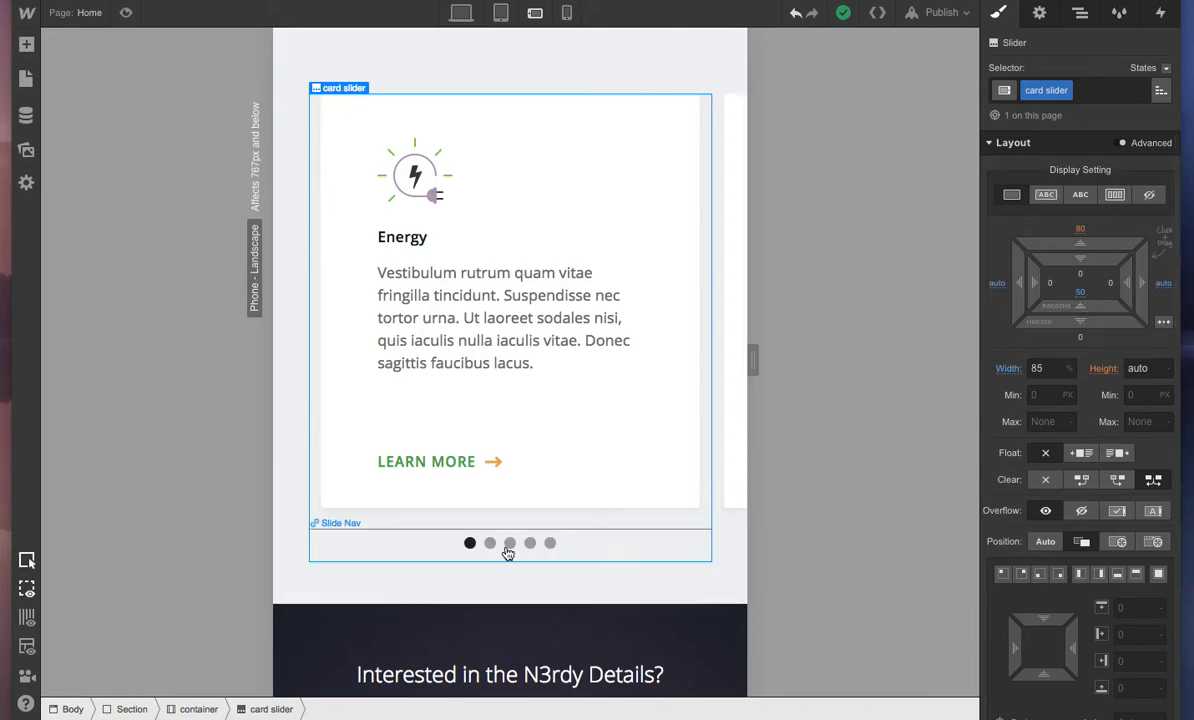
{"action": "scroll", "coordinate": [668, 567], "scroll_direction": "up", "scroll_amount": 1}
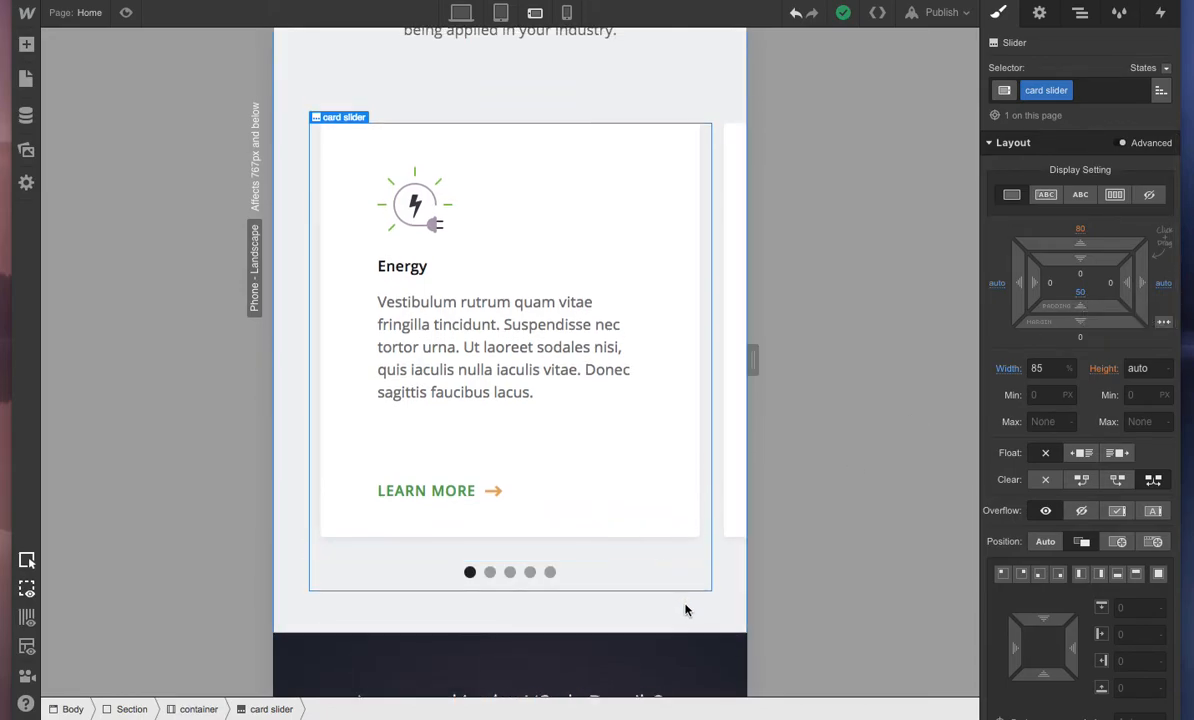
{"action": "left_click", "coordinate": [490, 576]}
{"action": "left_click", "coordinate": [470, 576]}
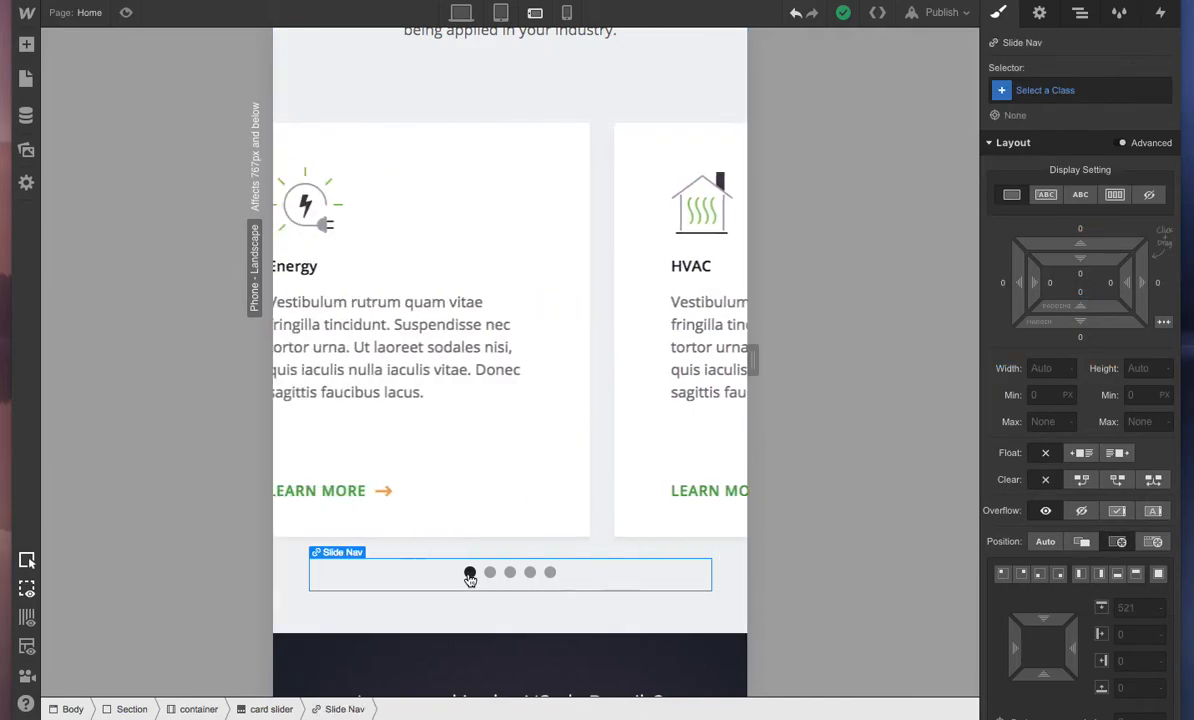
Inspect the phone landscape styles of the Energy card, its card slide and the parent card slider
{"action": "left_click", "coordinate": [659, 136]}
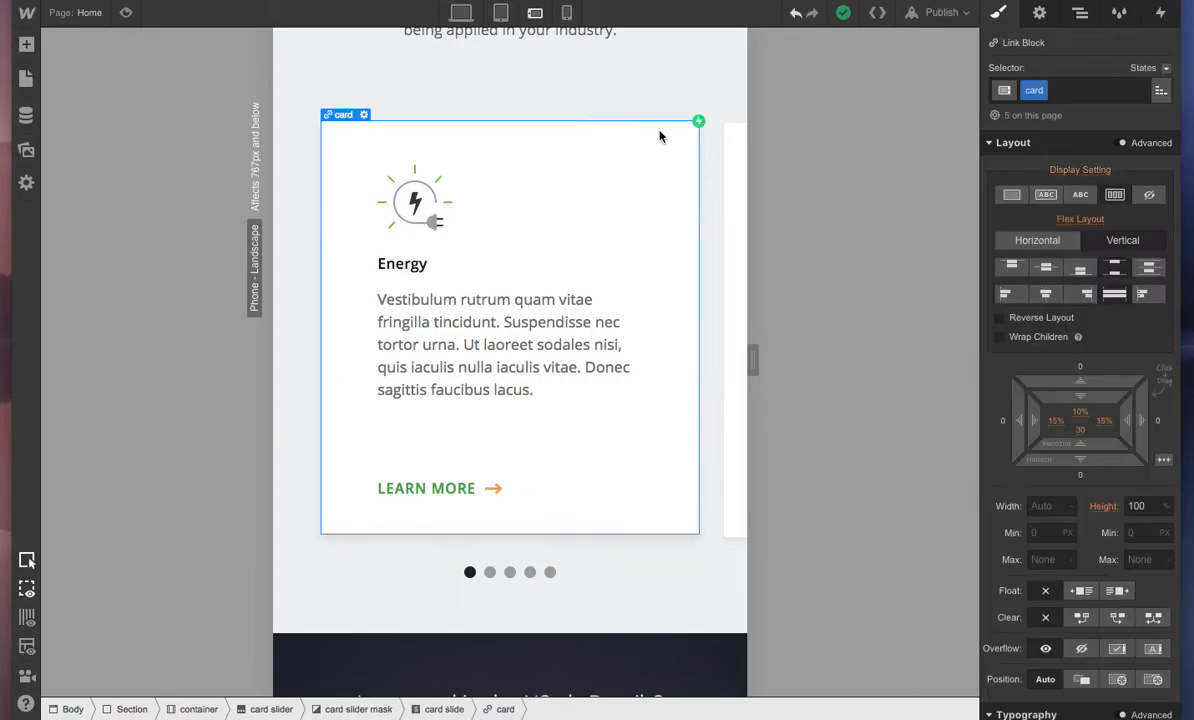
{"action": "key", "text": "Up"}
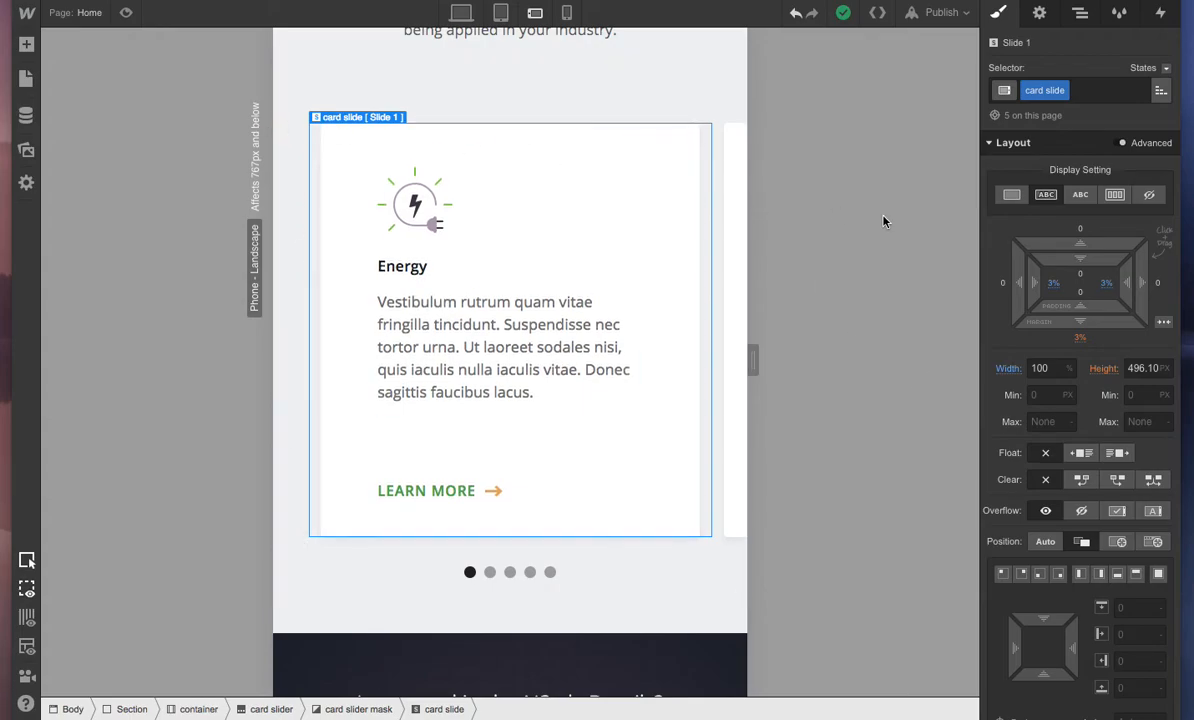
{"action": "left_click", "coordinate": [1080, 12]}
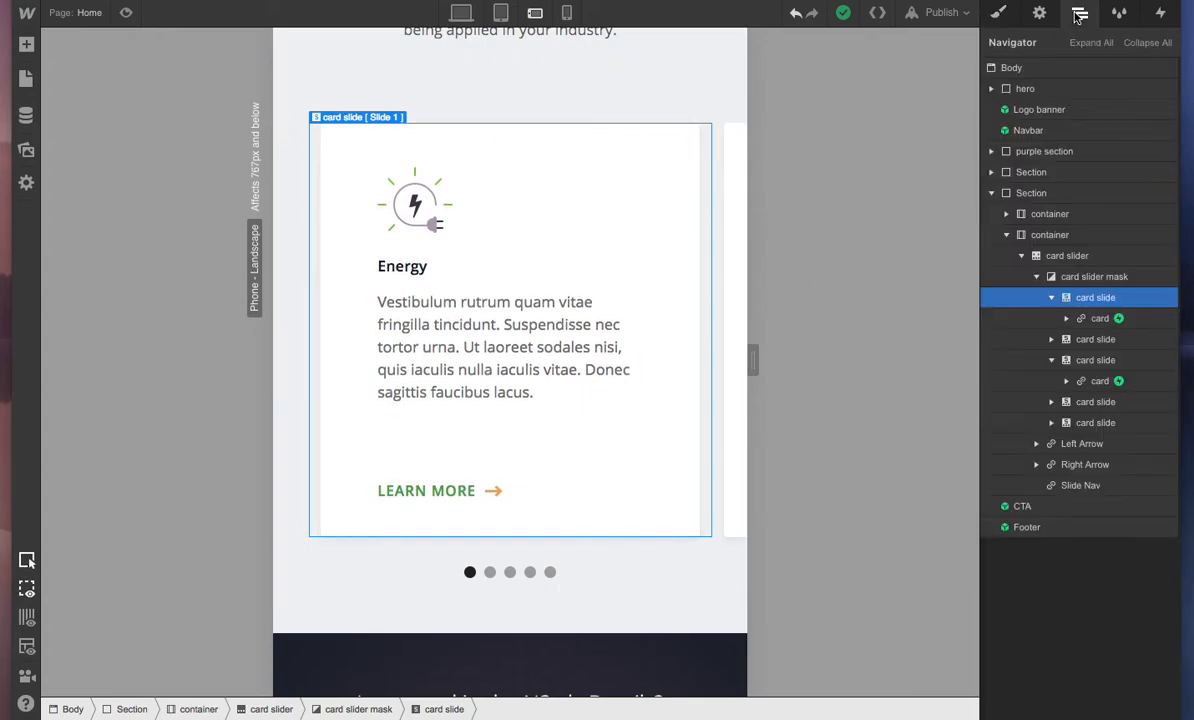
{"action": "left_click", "coordinate": [1062, 256]}
{"action": "left_click", "coordinate": [998, 12]}
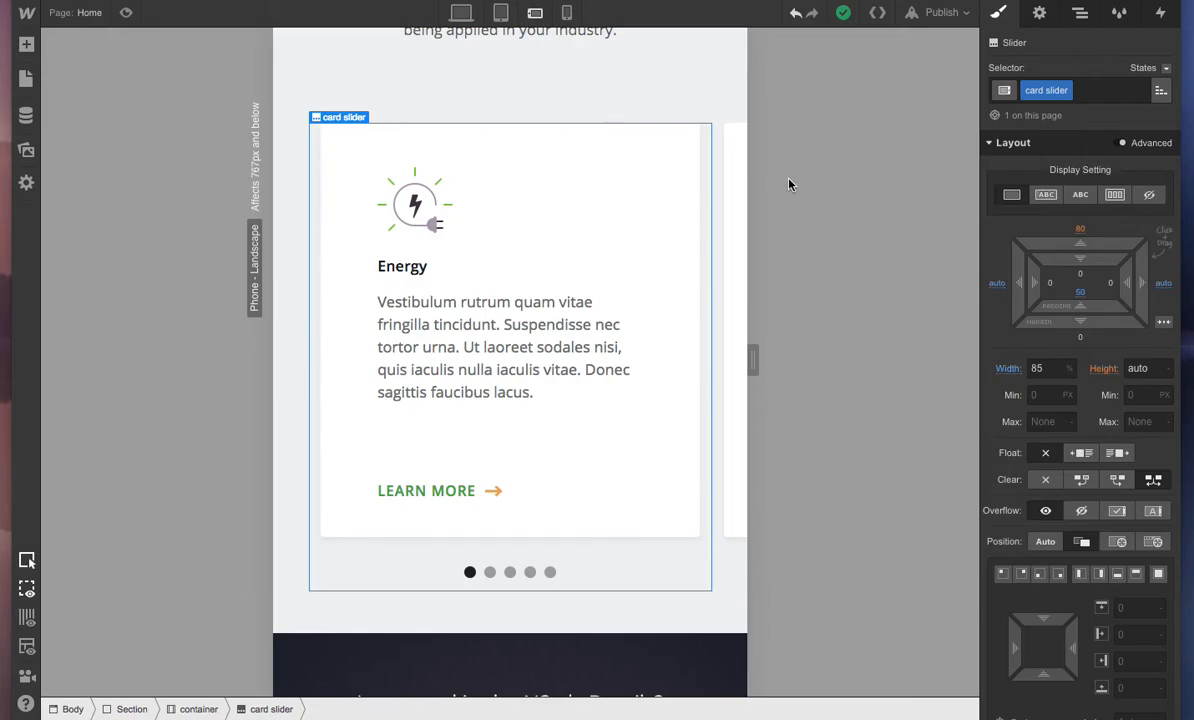
Remove the card slider mask's Overflow override at phone landscape so it inherits the desktop value
{"action": "left_click", "coordinate": [705, 164]}
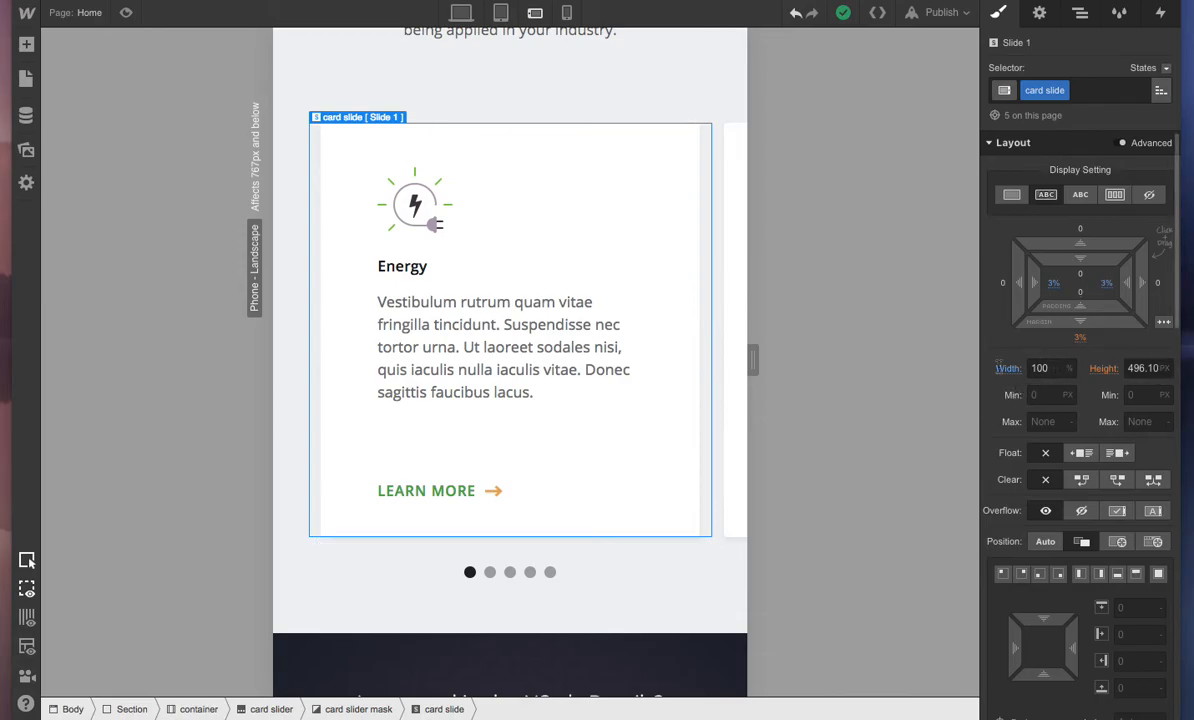
{"action": "key", "text": "Up"}
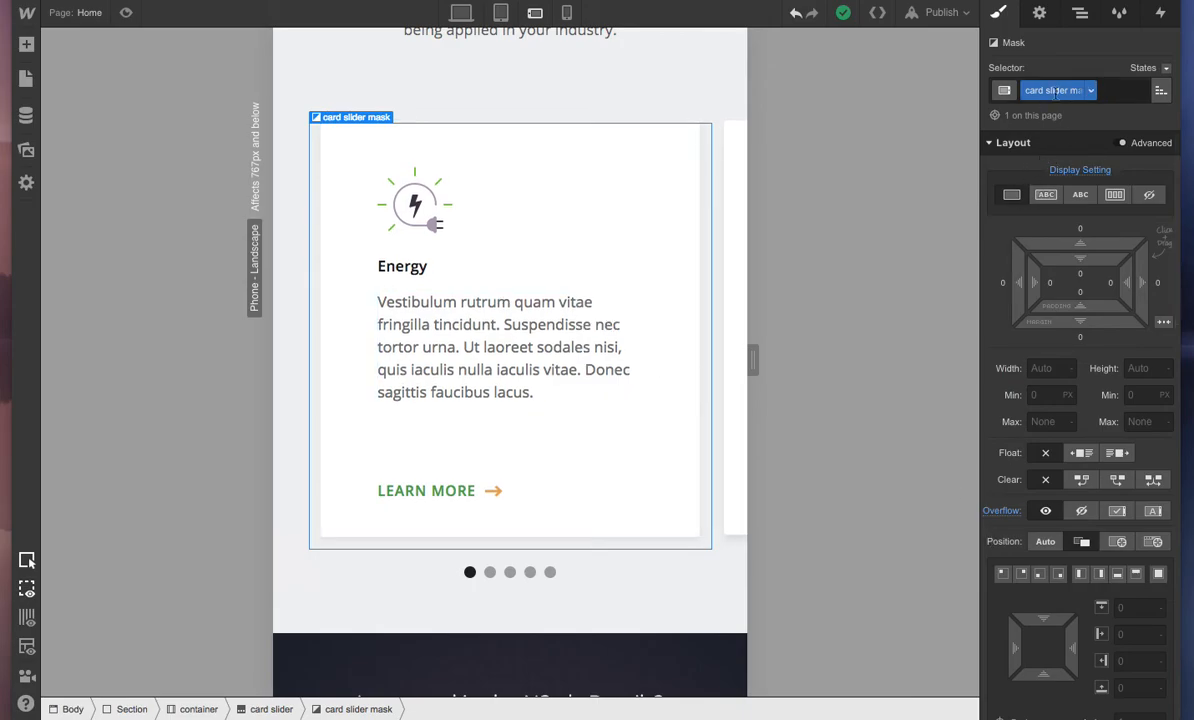
{"action": "left_click", "coordinate": [1001, 510]}
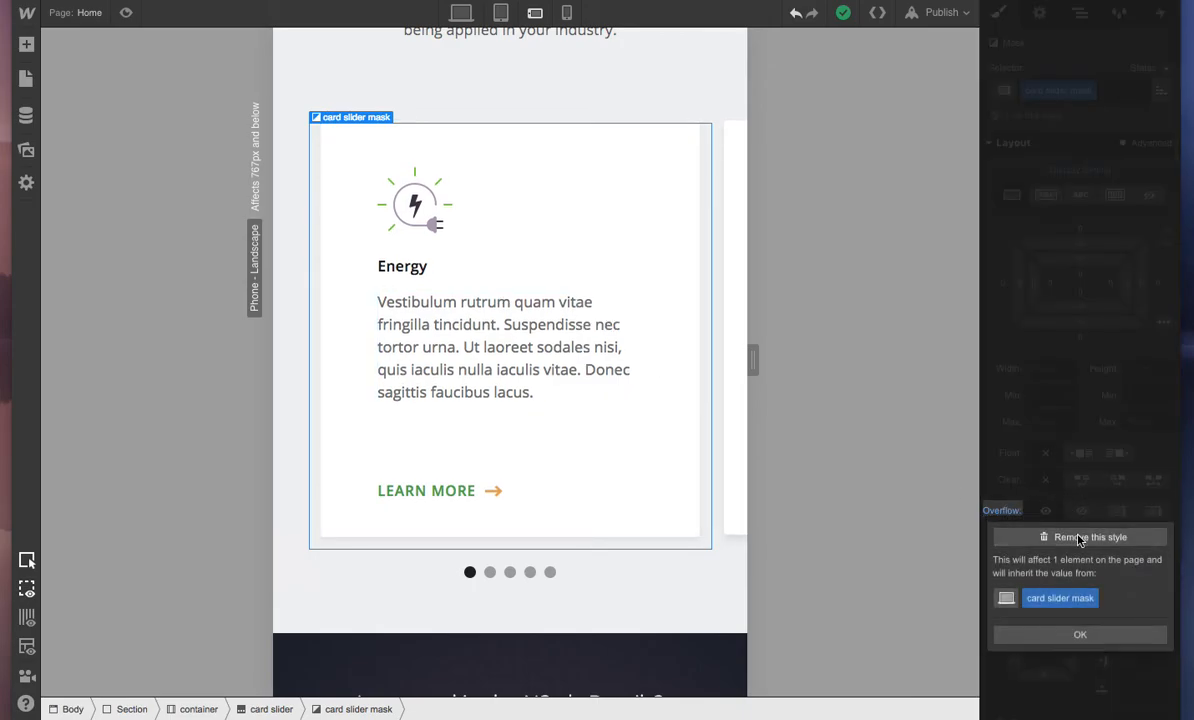
{"action": "left_click", "coordinate": [1080, 538]}
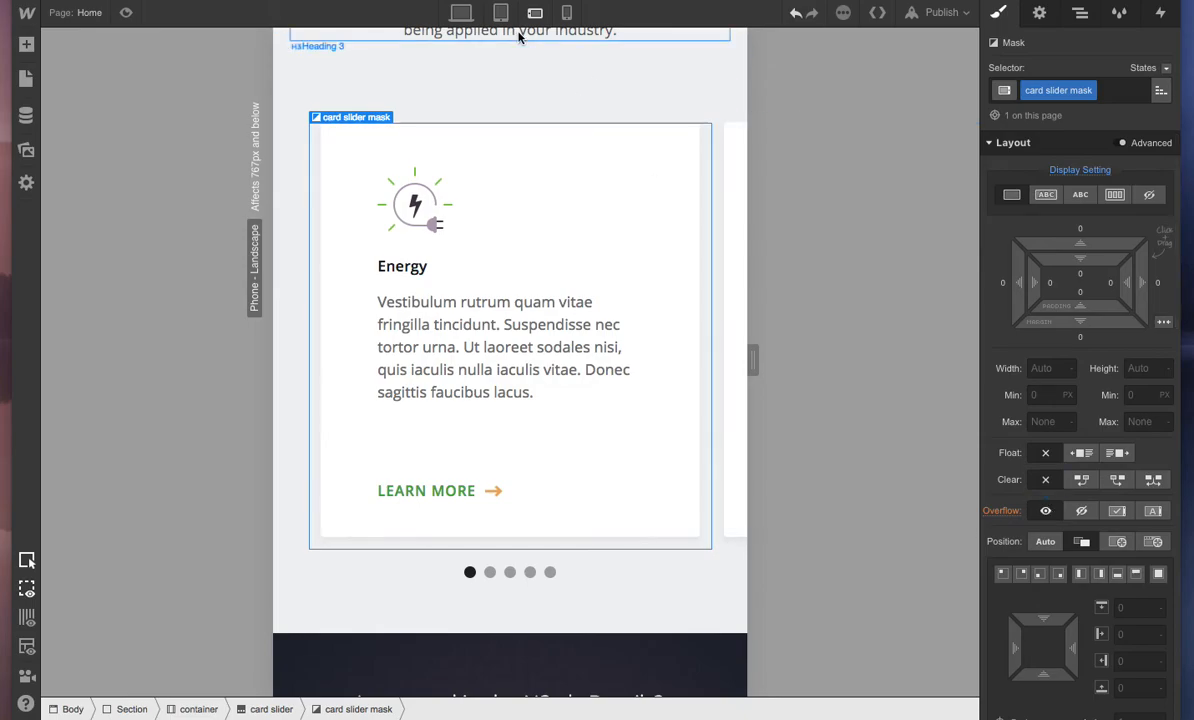
Try removing the mask's Display Setting override at phone landscape, and restore its block display
{"action": "left_click", "coordinate": [1080, 172]}
{"action": "left_click", "coordinate": [1078, 195]}
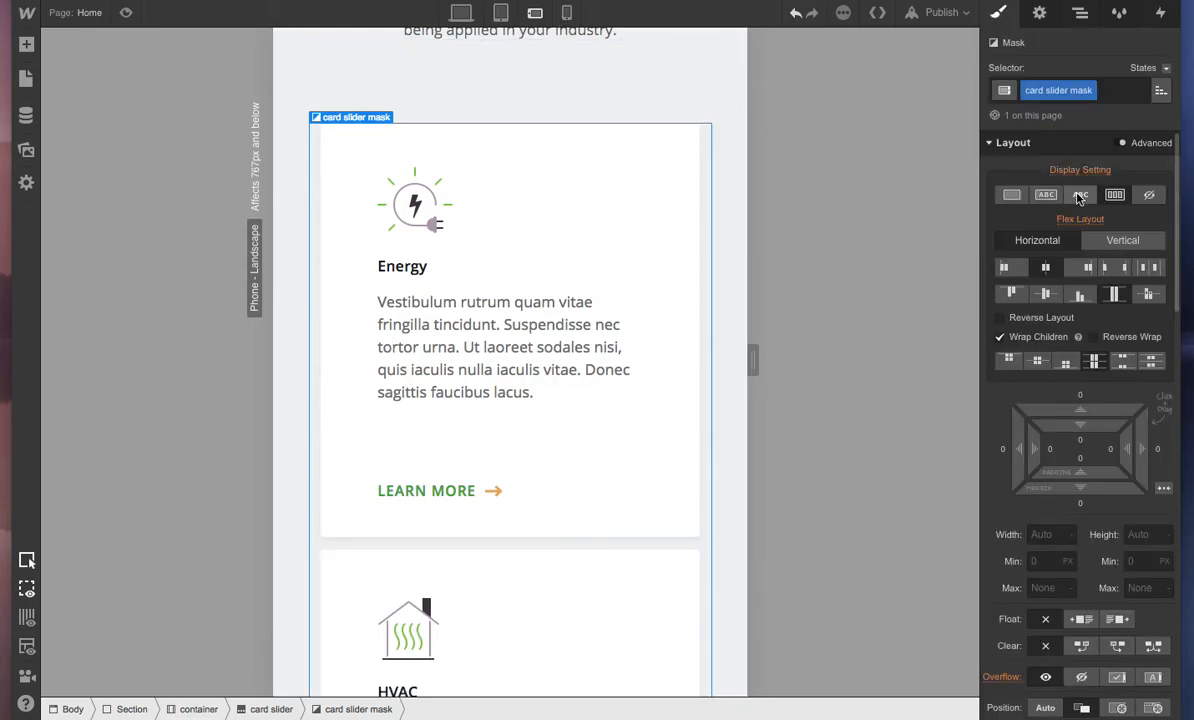
{"action": "left_click", "coordinate": [1038, 197]}
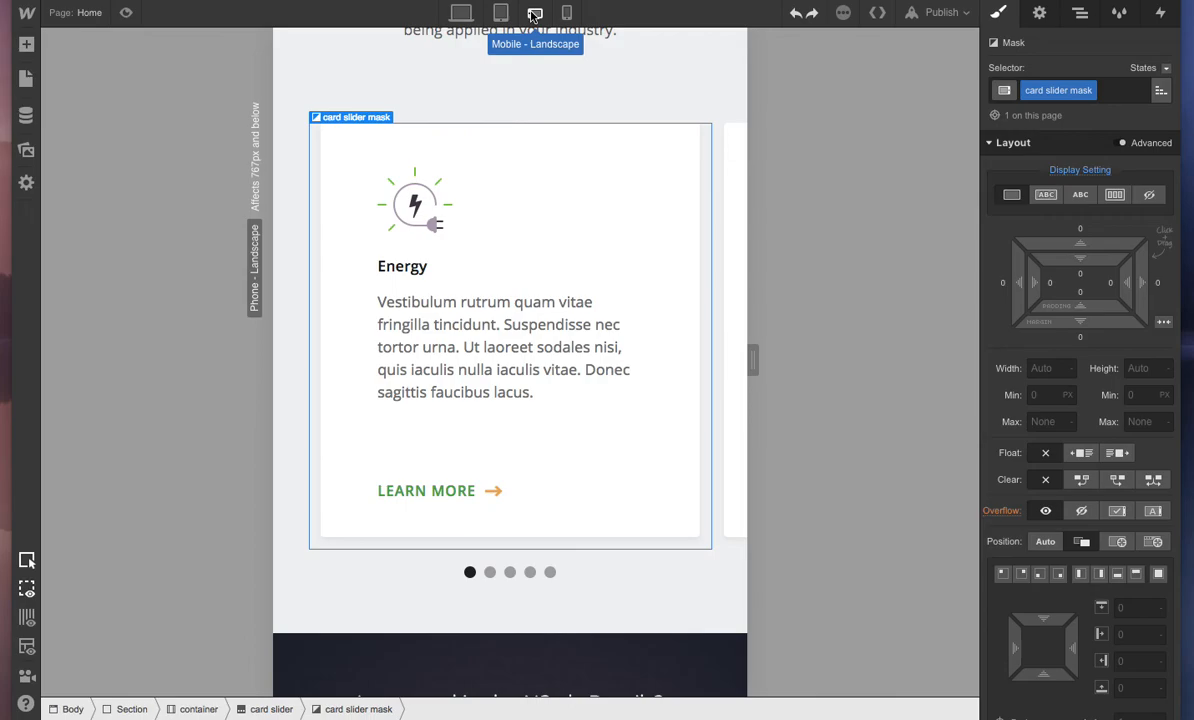
Check the mask's wrapped flex layout on desktop against its block layout at phone landscape
{"action": "left_click", "coordinate": [462, 14]}
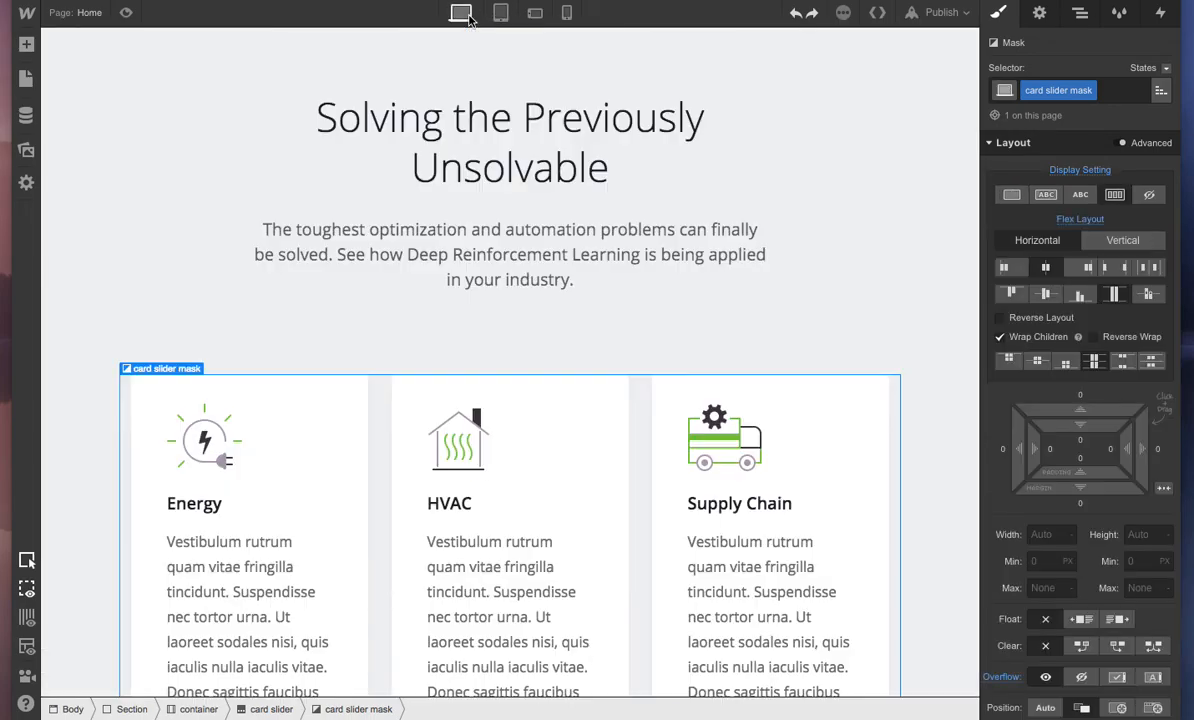
{"action": "scroll", "coordinate": [957, 412], "scroll_direction": "down", "scroll_amount": 3}
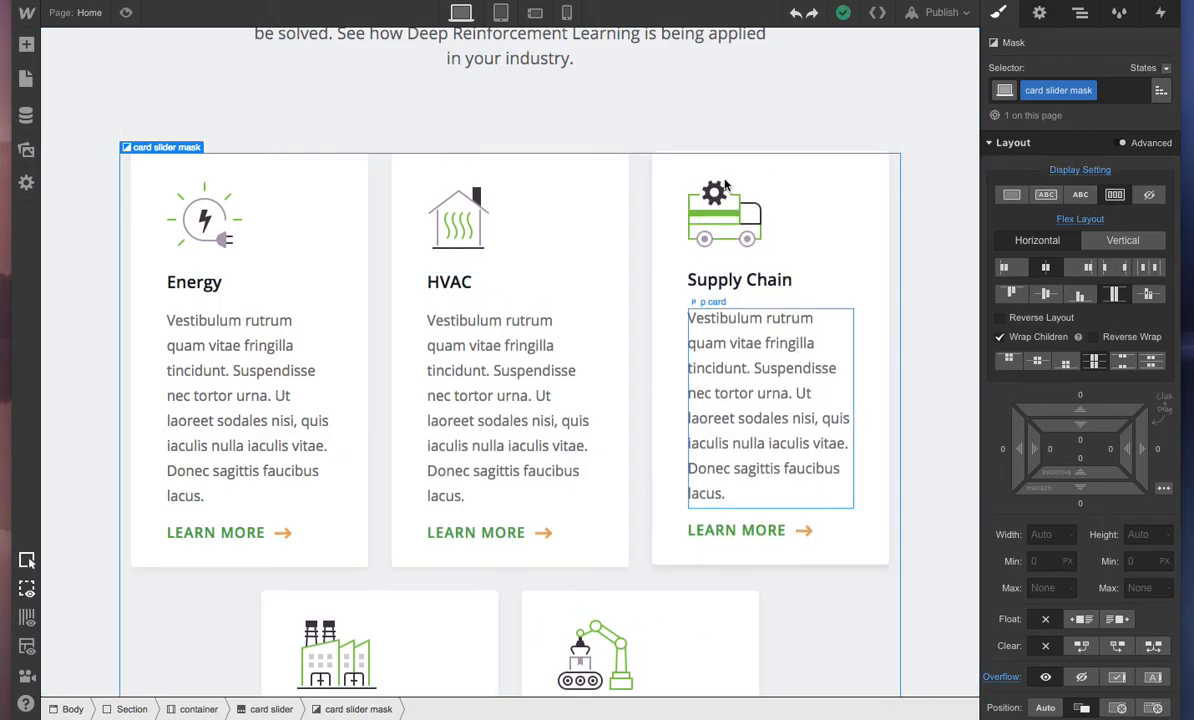
{"action": "left_click", "coordinate": [536, 16]}
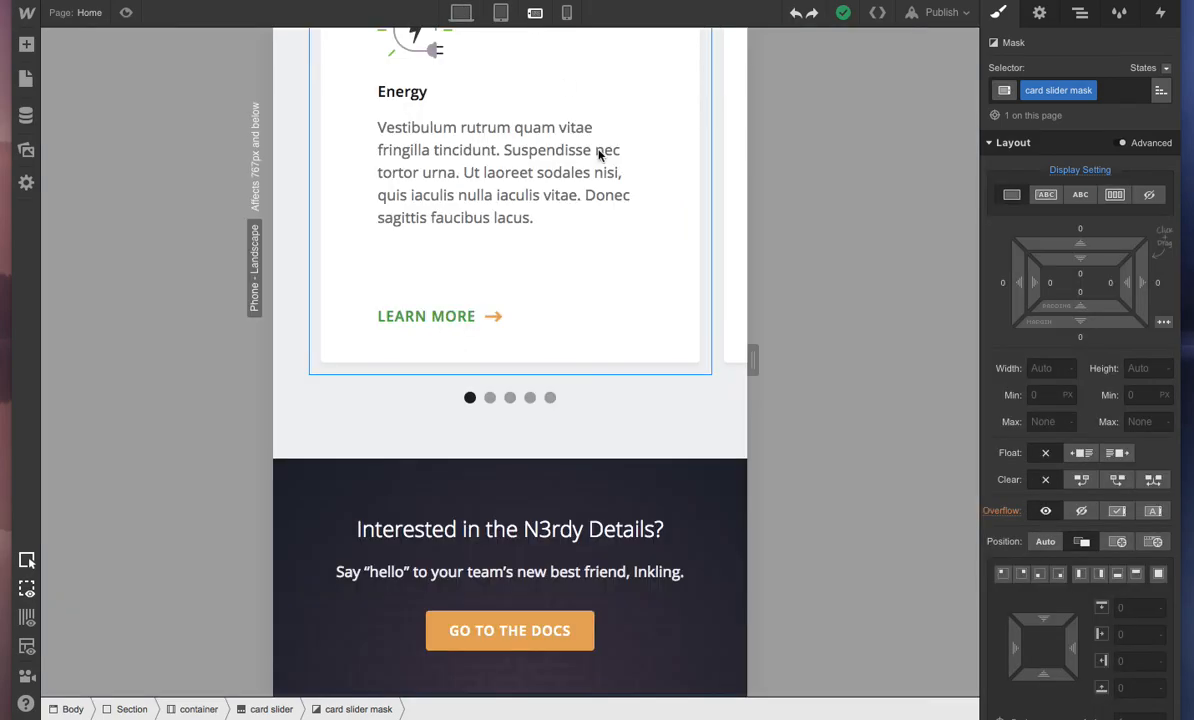